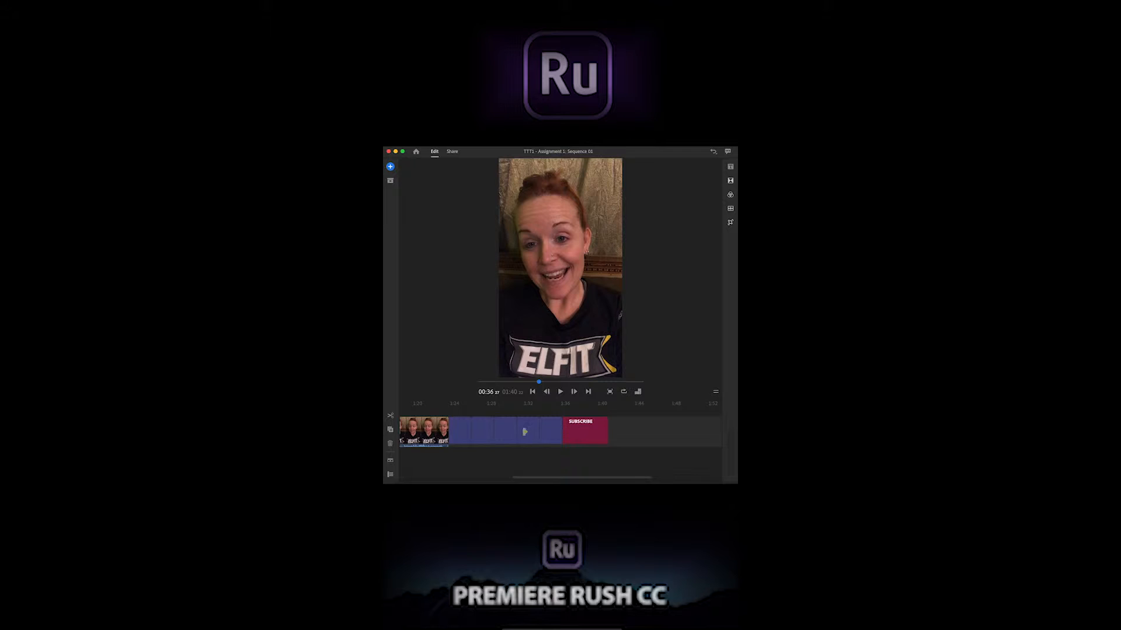
Review the timeline clips by selecting the SUBSCRIBE title, the RUSH into it! title and the talking-head video clips that follow it
click(552, 433)
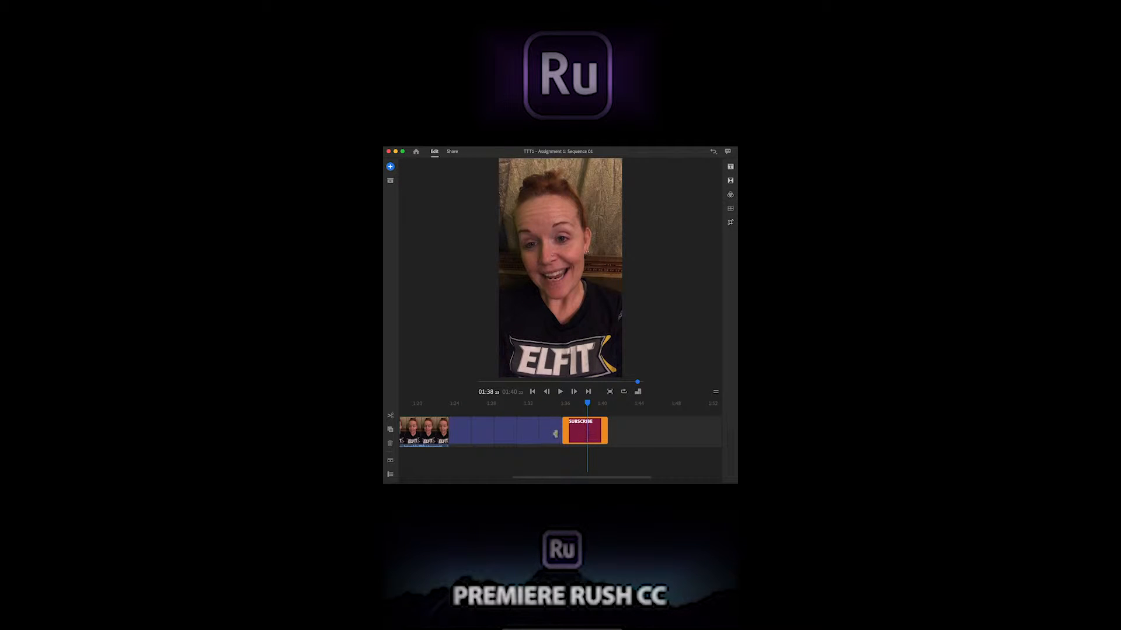
click(577, 436)
scroll(578, 437, left, 15)
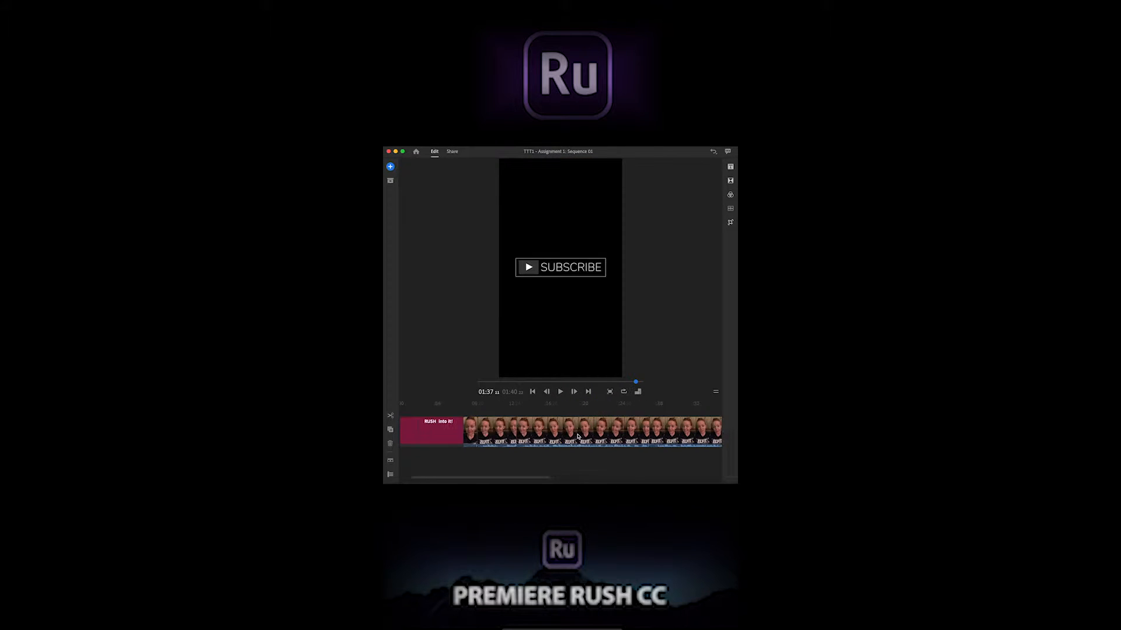
click(510, 435)
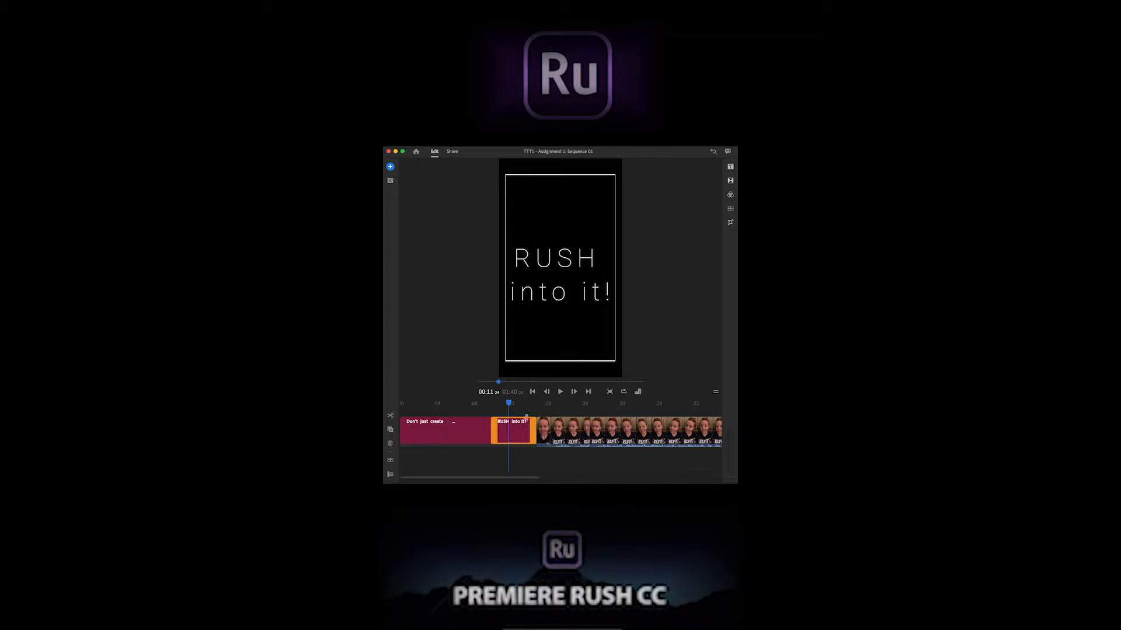
scroll(562, 439, right, 3)
click(562, 439)
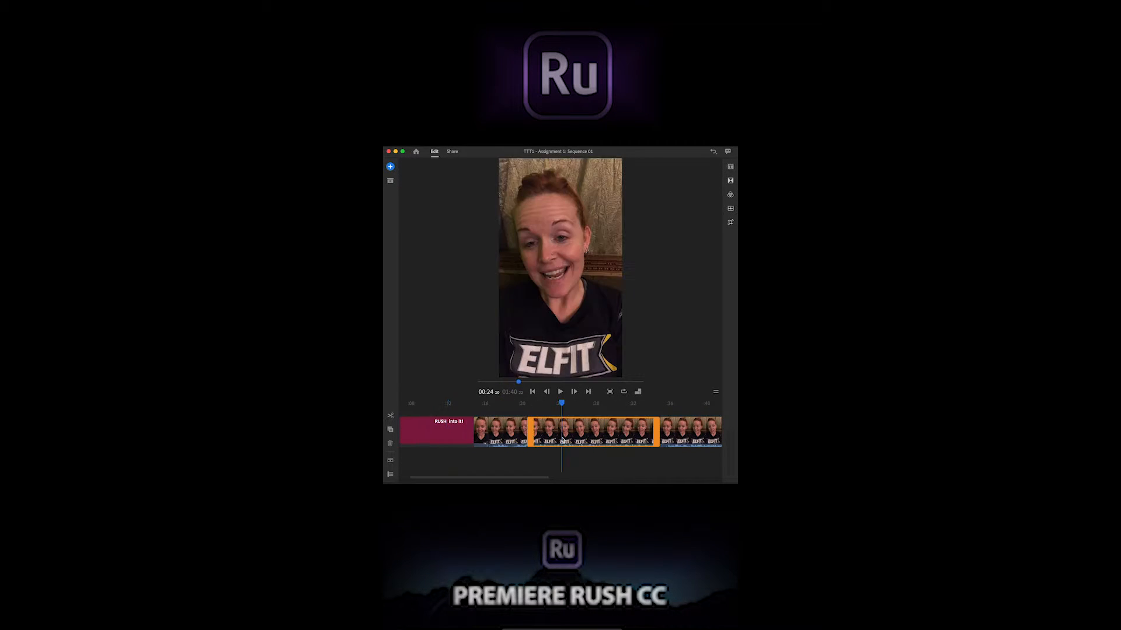
scroll(632, 448, right, 2)
click(642, 438)
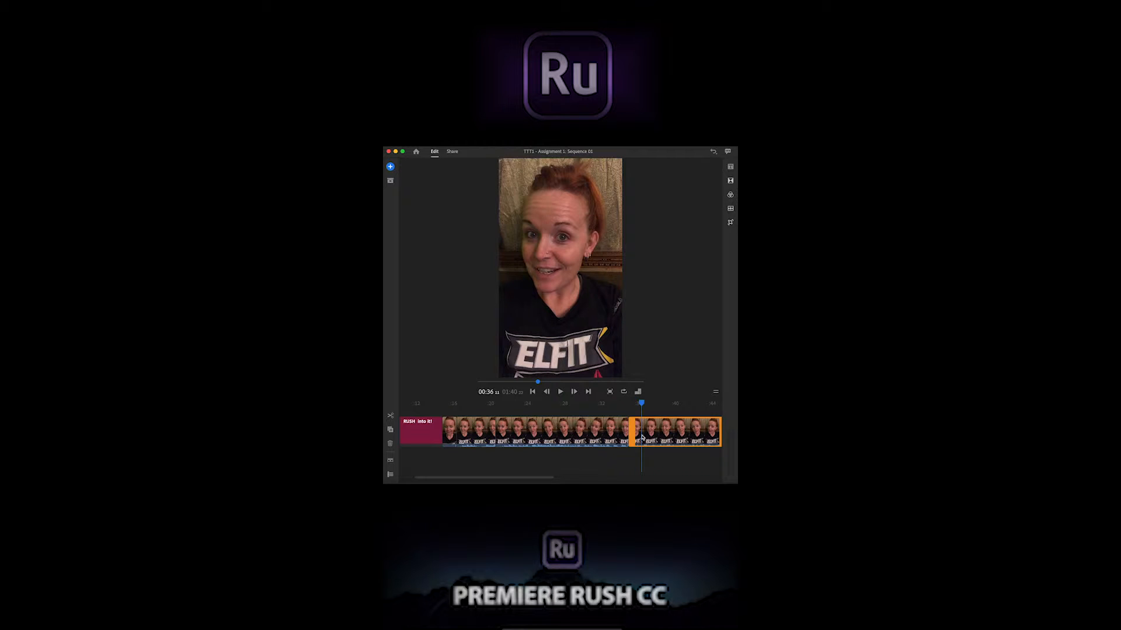
click(606, 443)
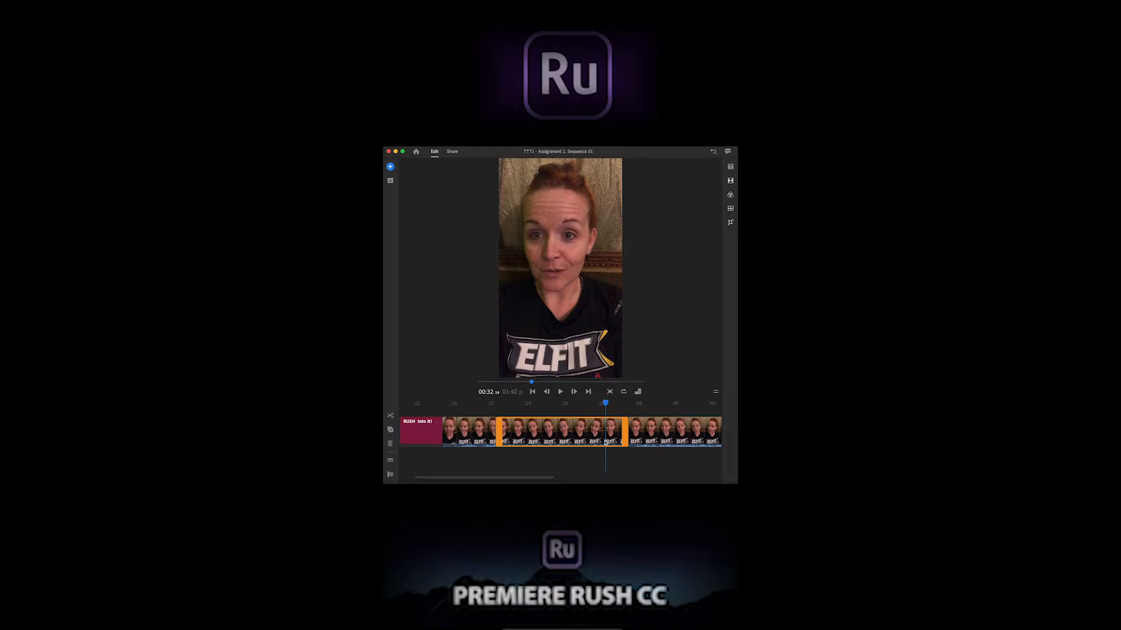
Delete the talking-head video clips that follow the short opening clip after the RUSH into it! title
click(477, 442)
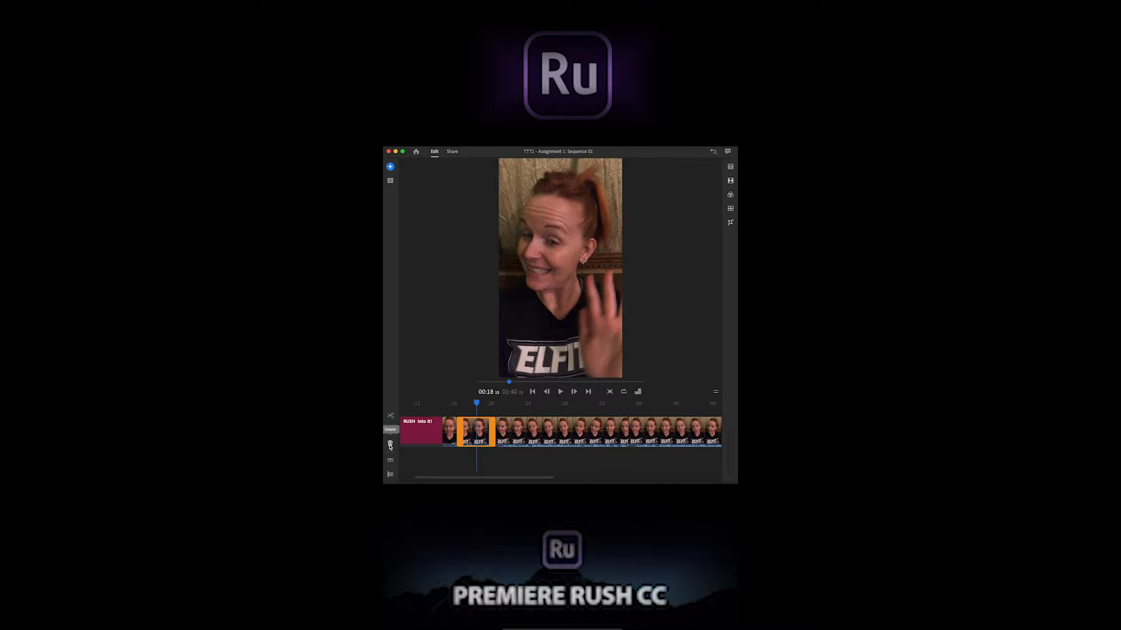
click(390, 446)
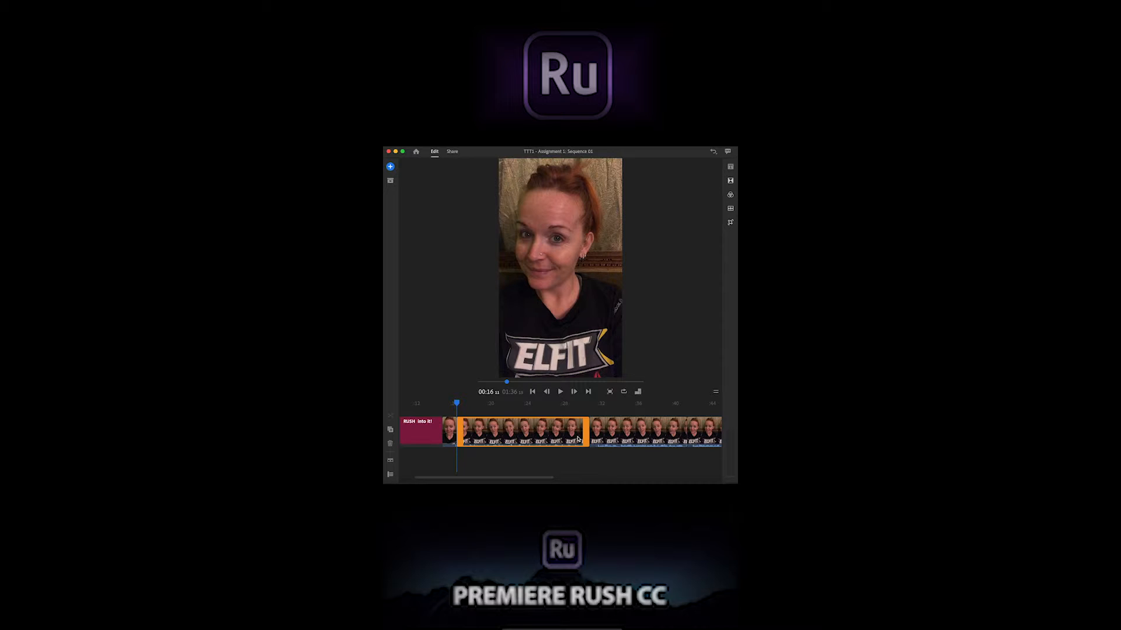
key(Delete)
click(613, 444)
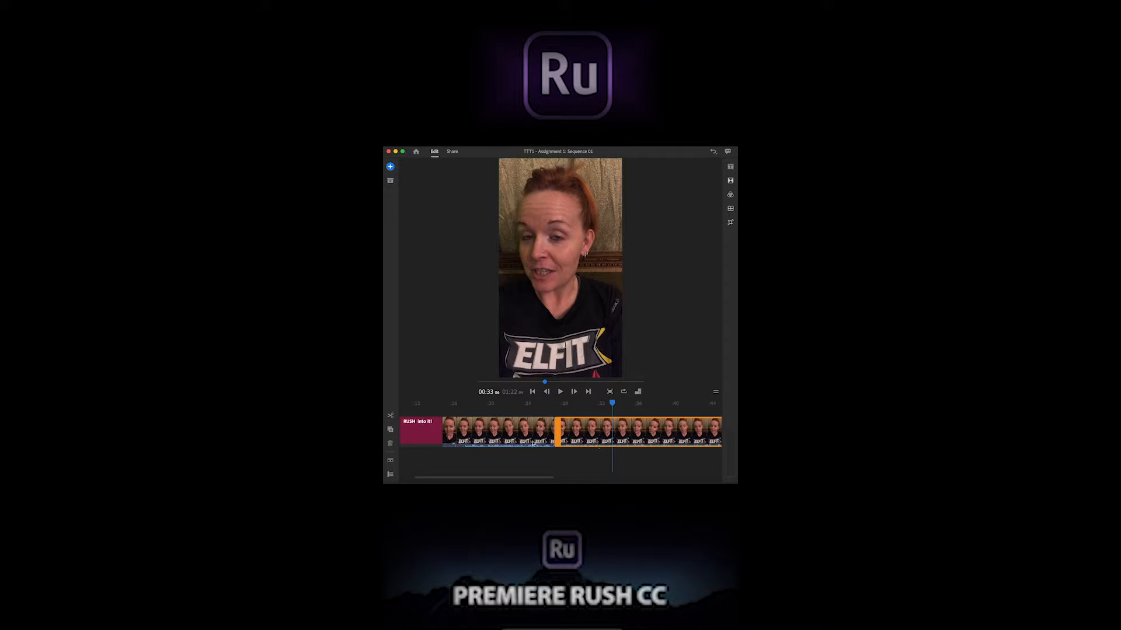
click(529, 443)
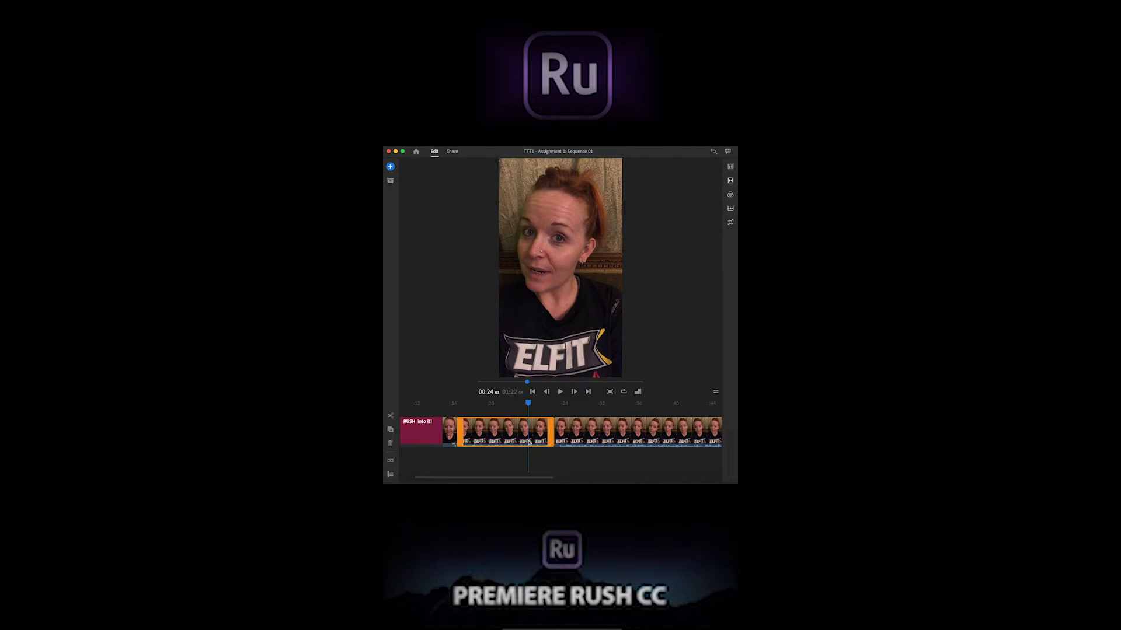
key(Delete)
click(550, 441)
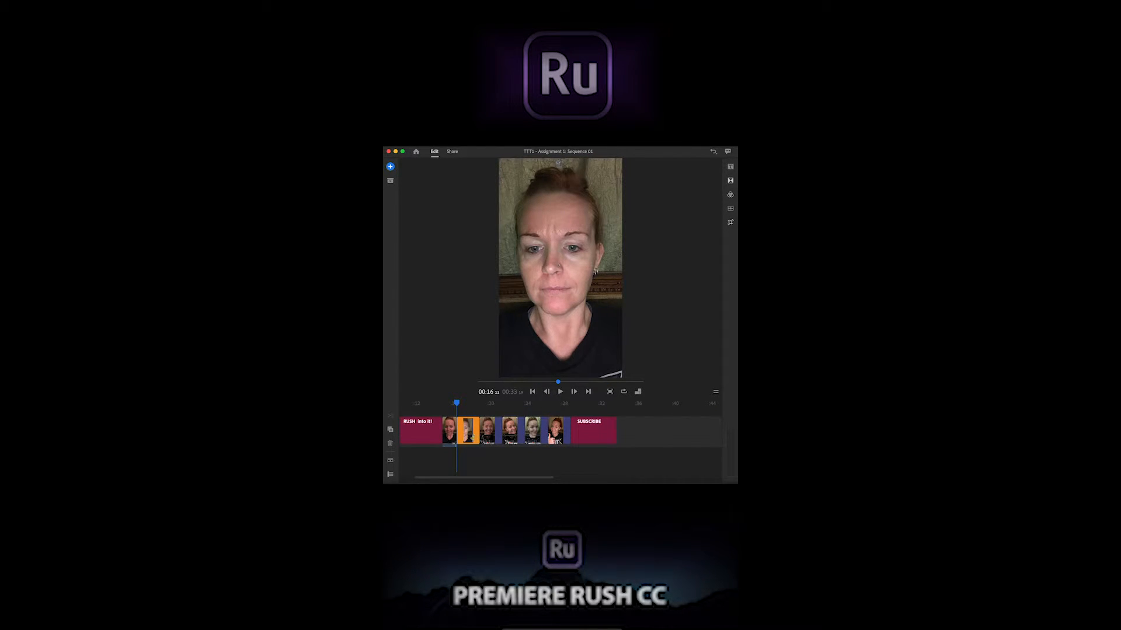
Delete the first still image in the photo sequence and the short talking-head clip directly after the RUSH into it! title
key(Delete)
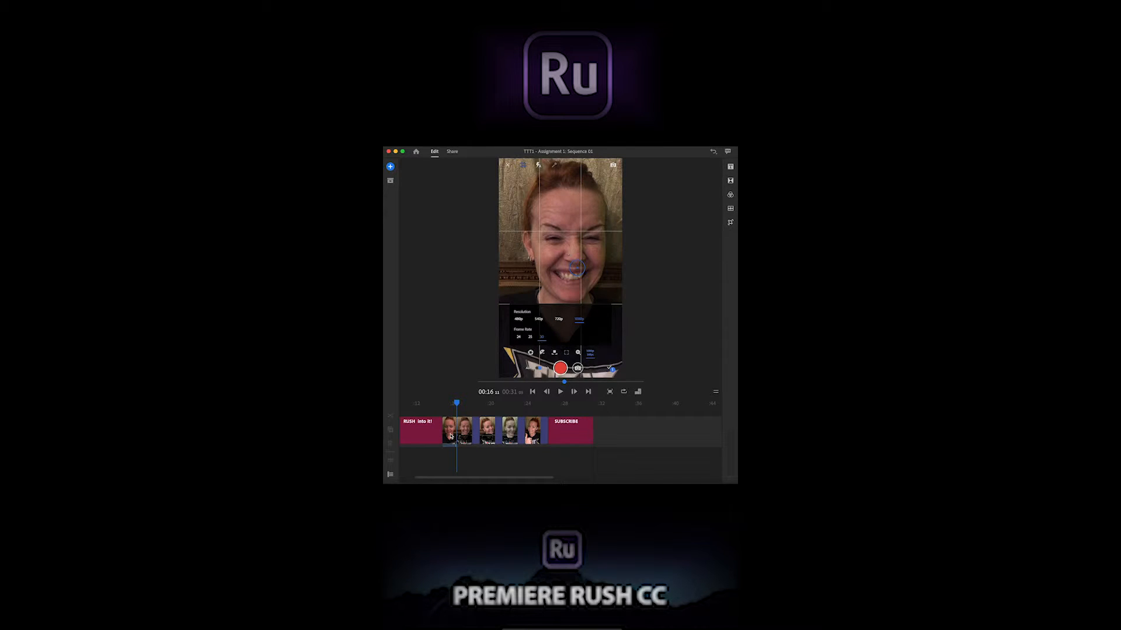
click(451, 432)
key(Delete)
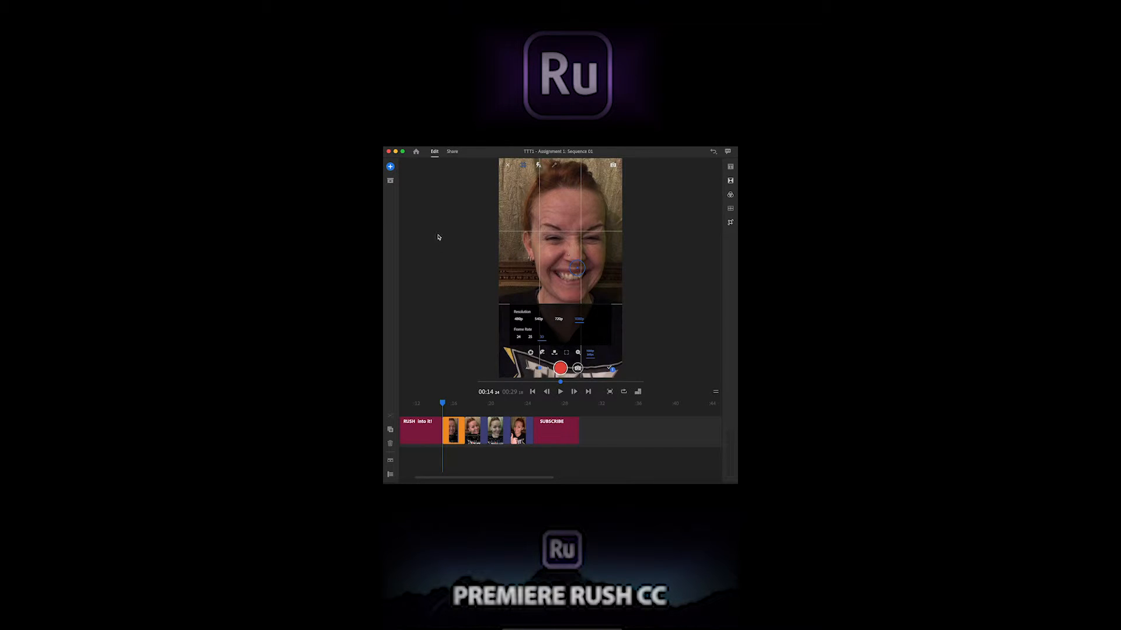
Browse the media on the Desktop to the Train The Trainer 1 folder inside Adobe Education Exchange
click(391, 167)
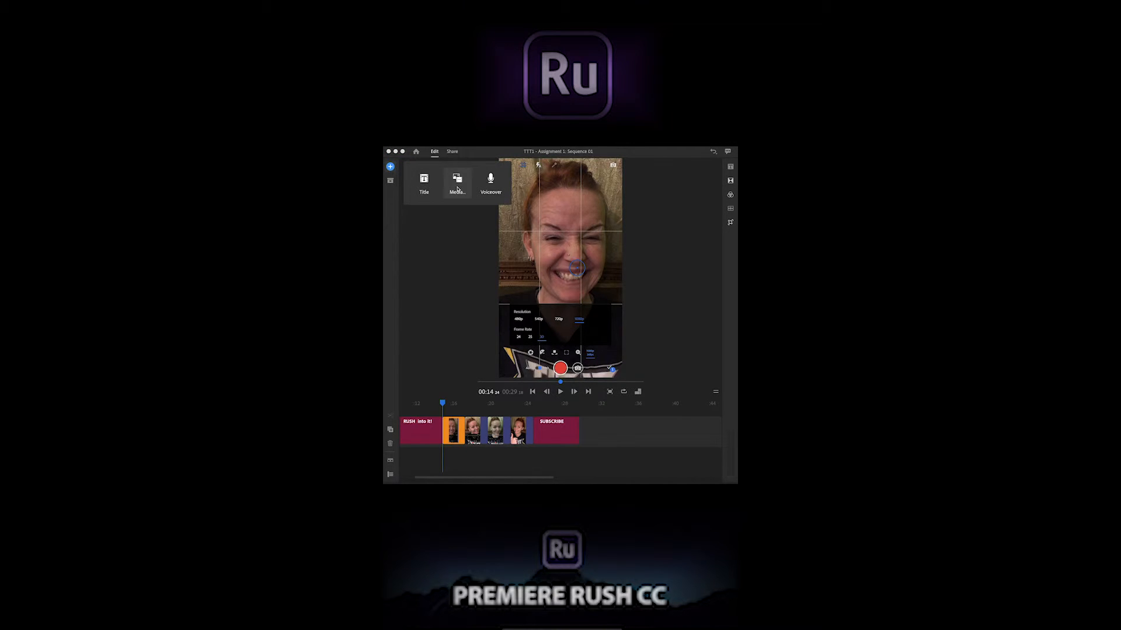
click(458, 185)
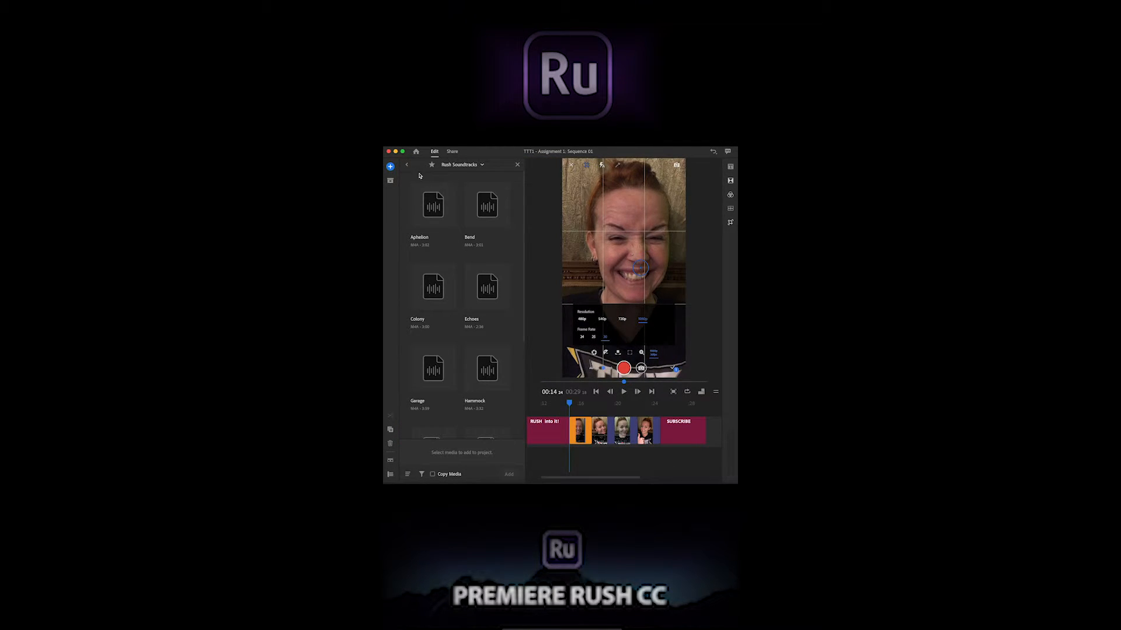
click(408, 167)
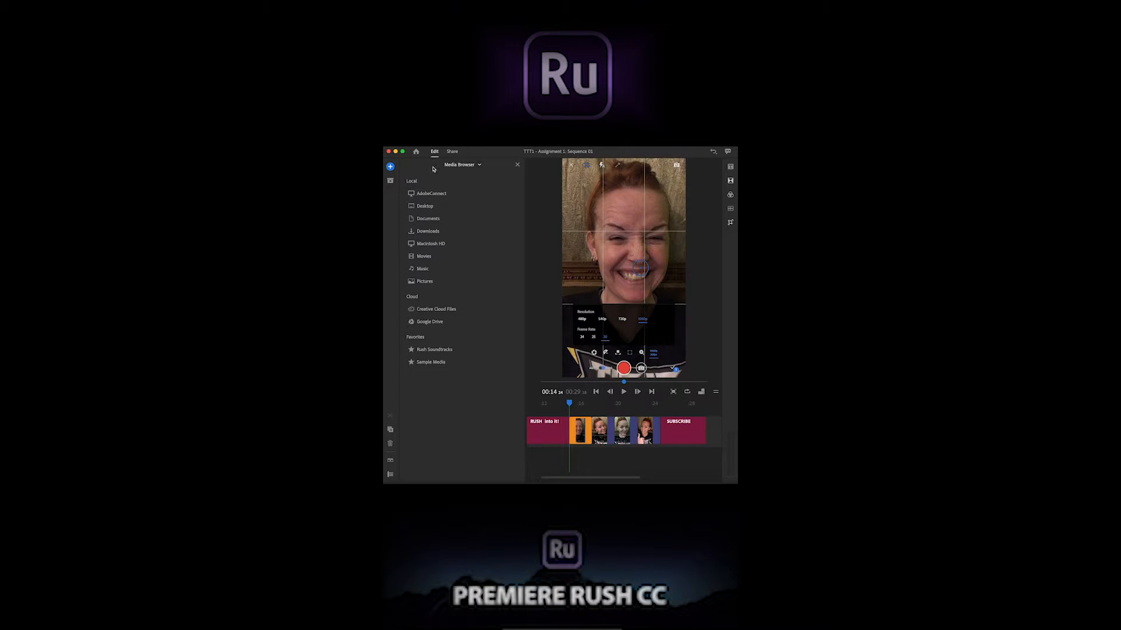
click(430, 208)
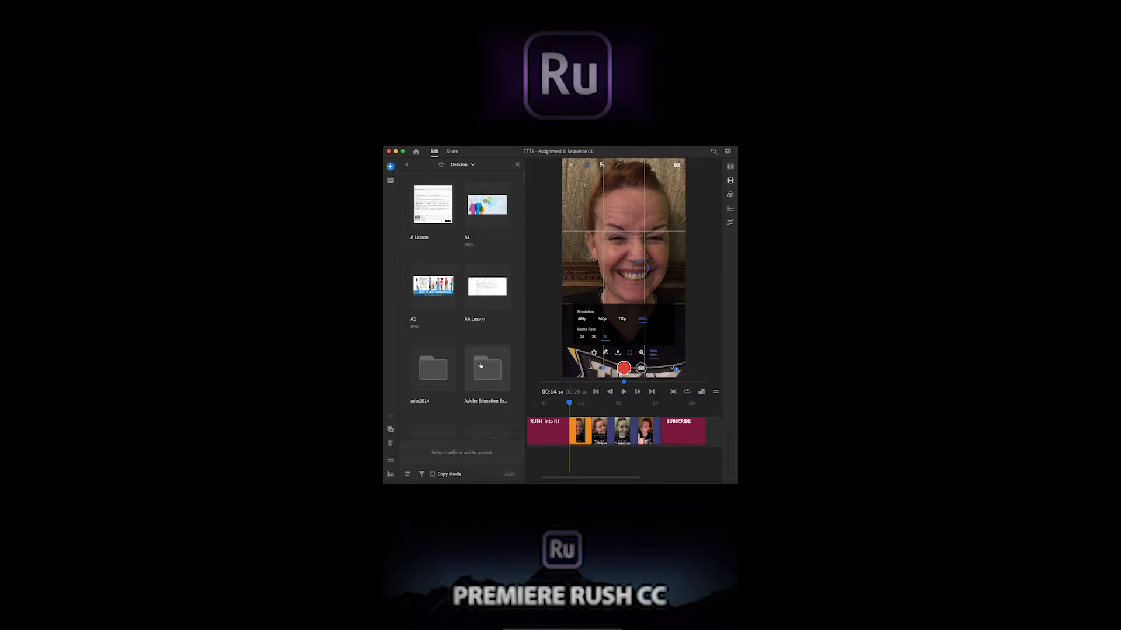
click(489, 382)
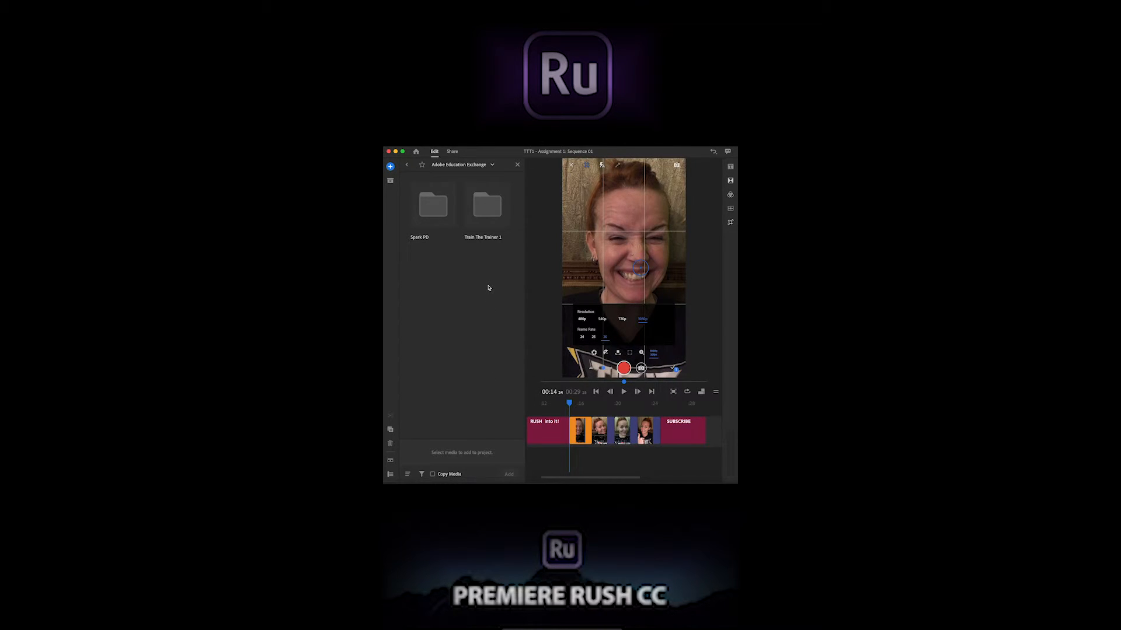
click(492, 214)
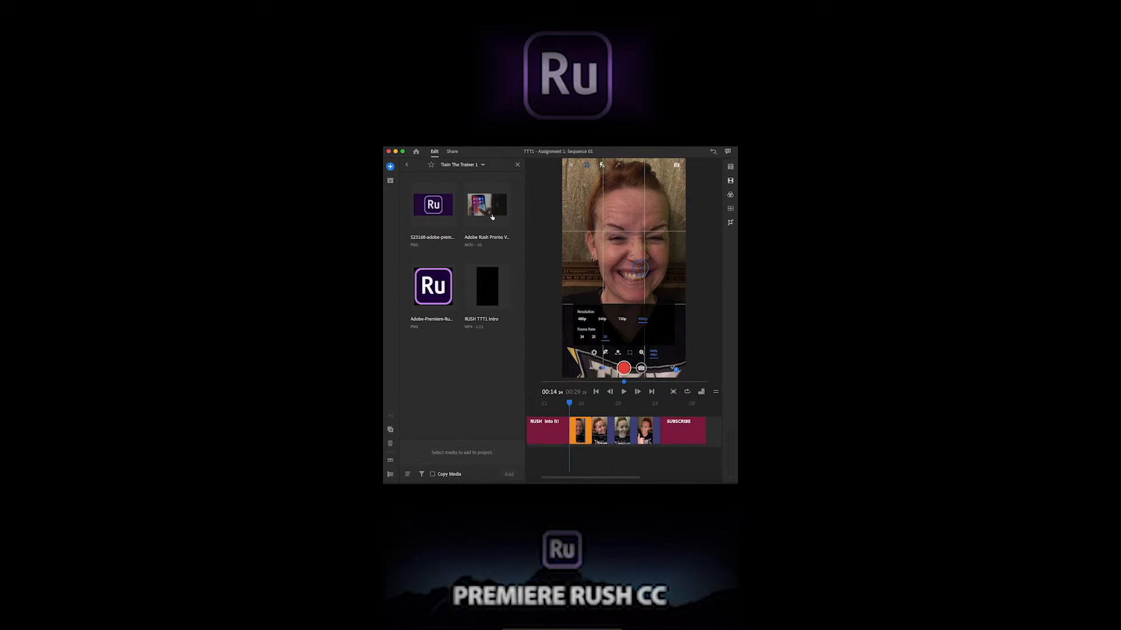
Add both Ru logo images, the Adobe Rush Promo video and the RUSH TTT1 Intro video to the project, then close the media browser
click(443, 230)
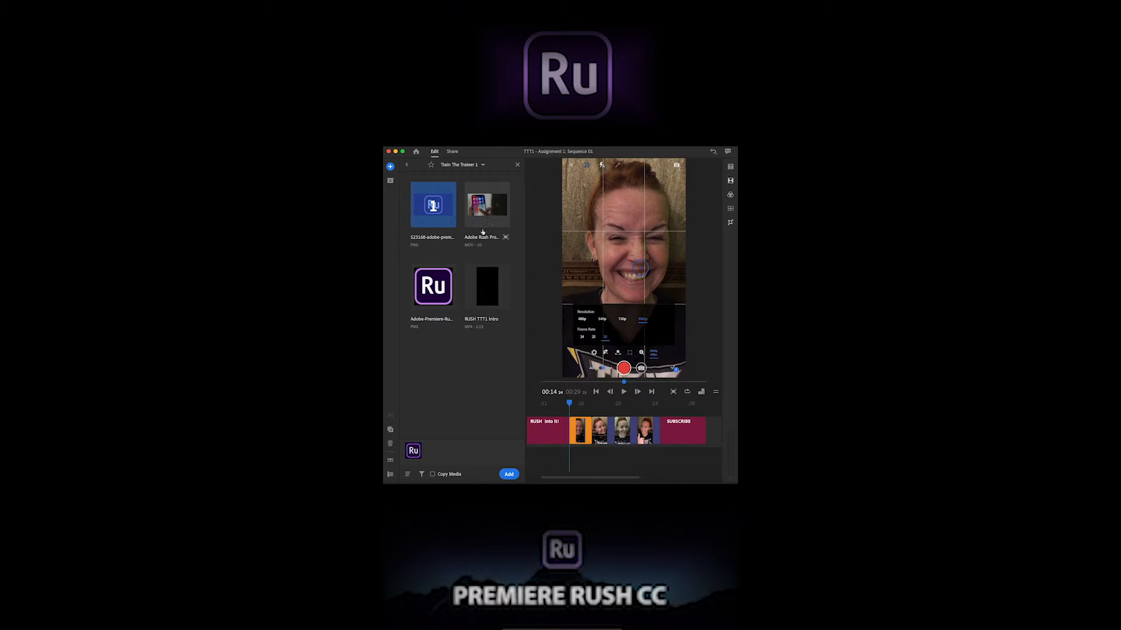
click(433, 286)
click(487, 206)
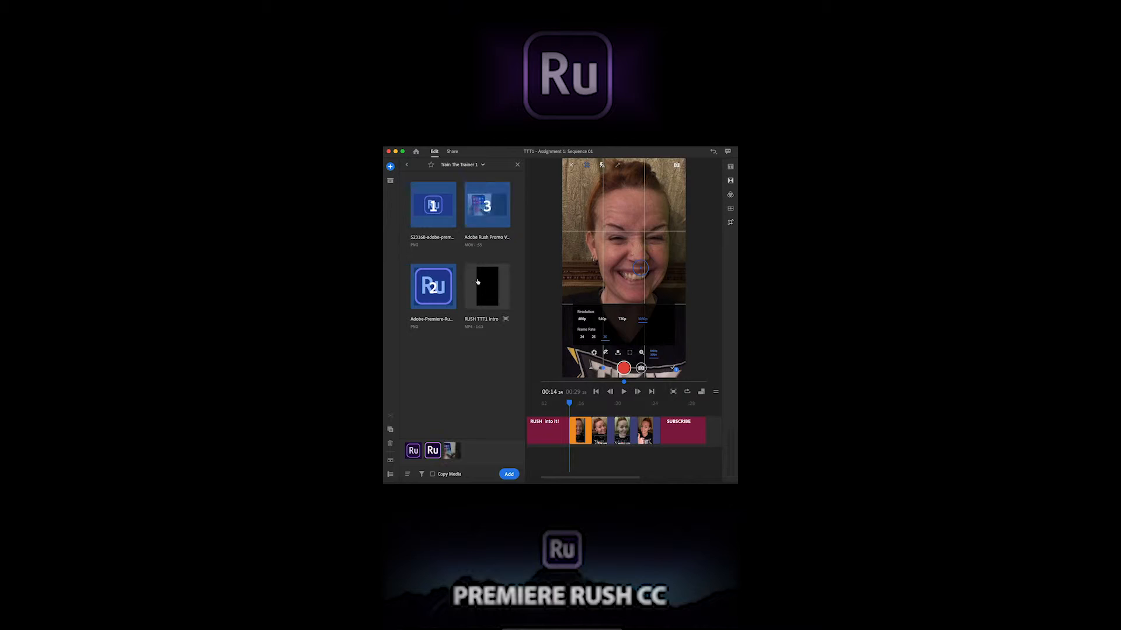
click(477, 282)
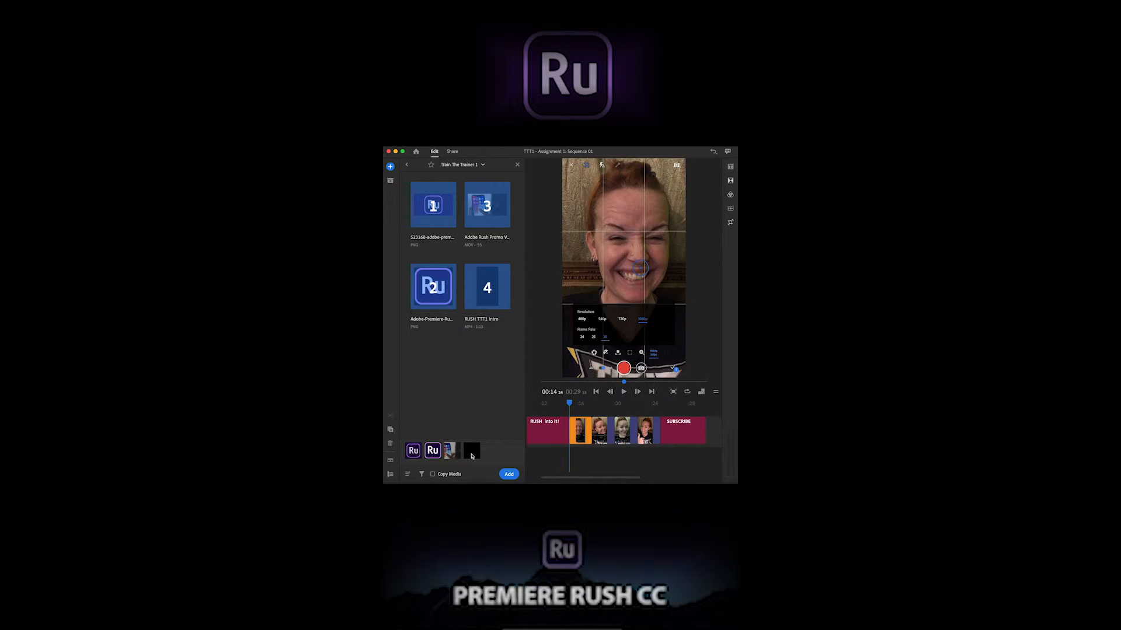
click(508, 474)
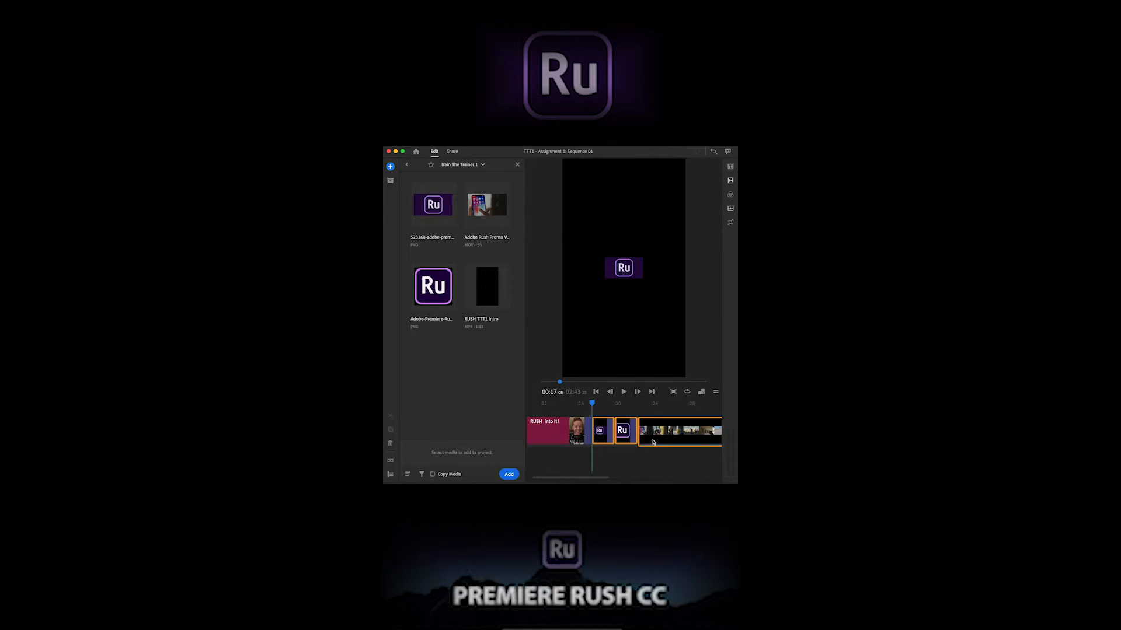
click(407, 167)
click(406, 166)
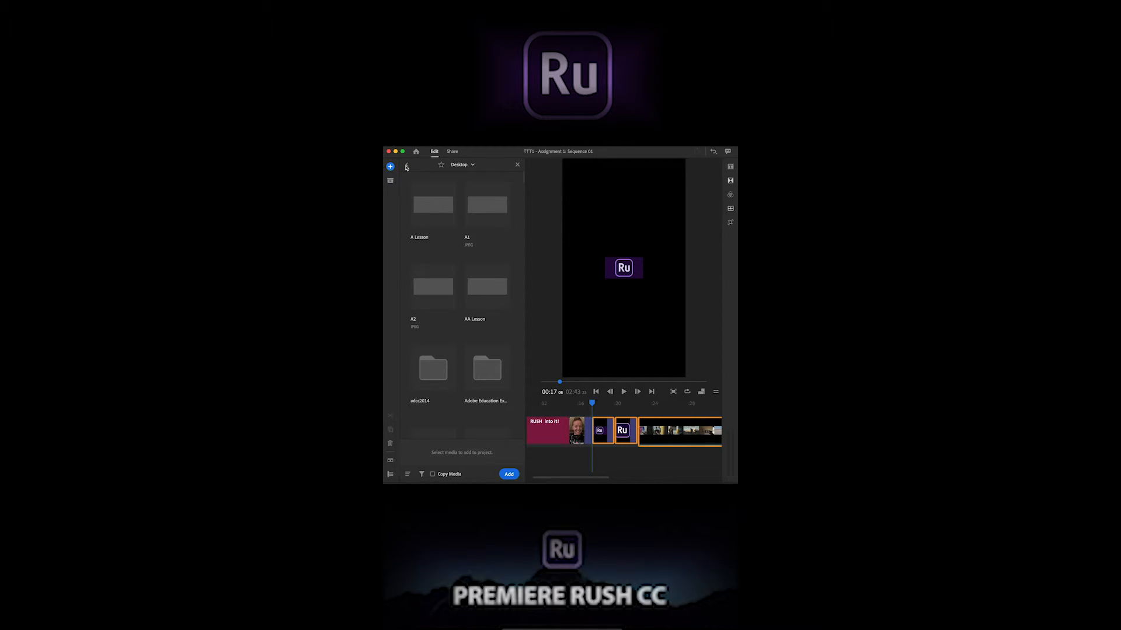
click(406, 166)
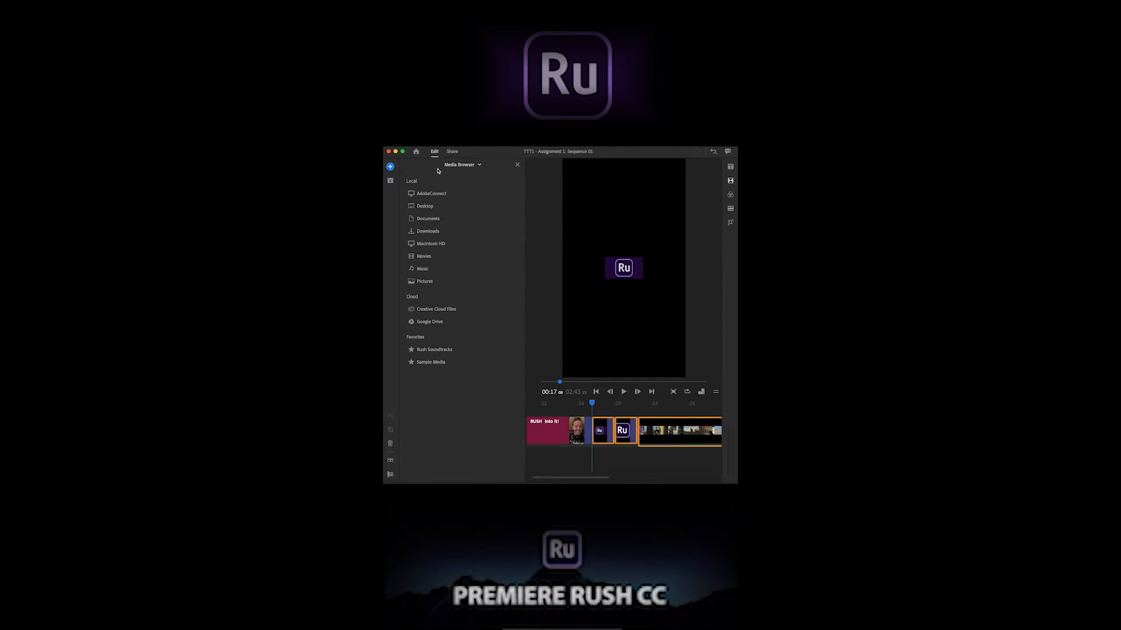
click(517, 166)
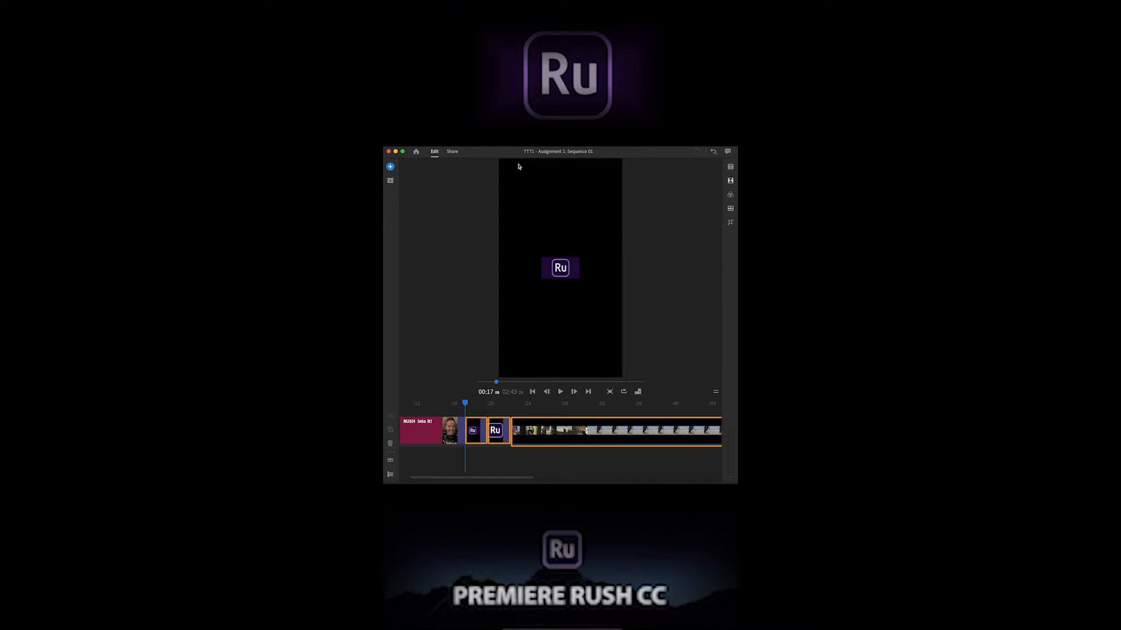
Zoom the timeline out and look over the whole sequence with the added clips from start to end
click(530, 477)
drag(530, 477, 657, 477)
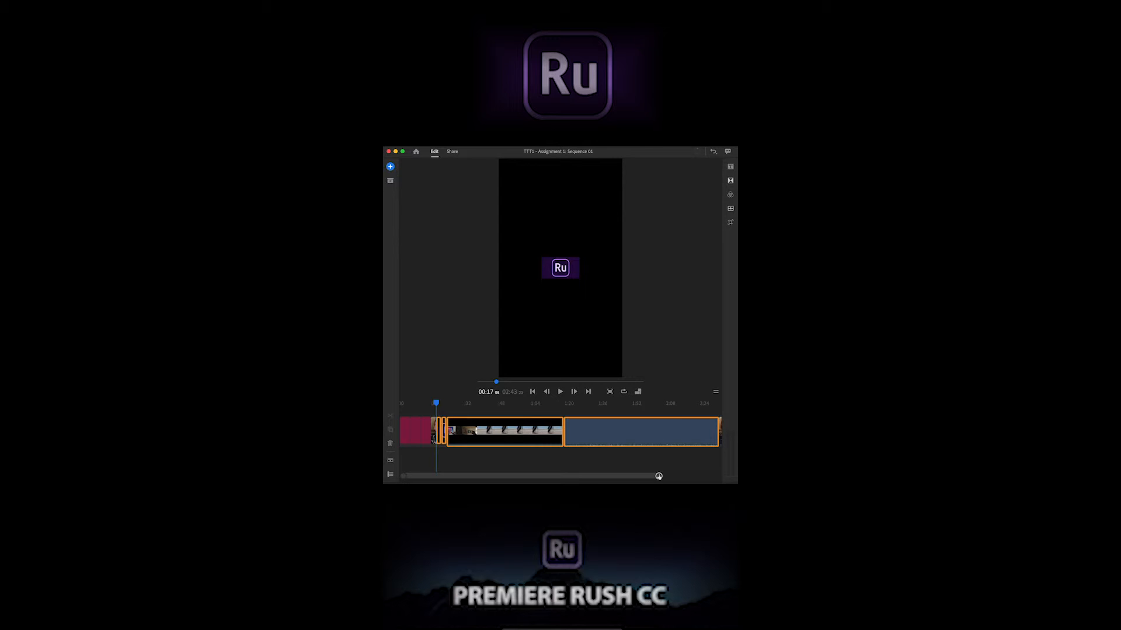
scroll(595, 442, right, 3)
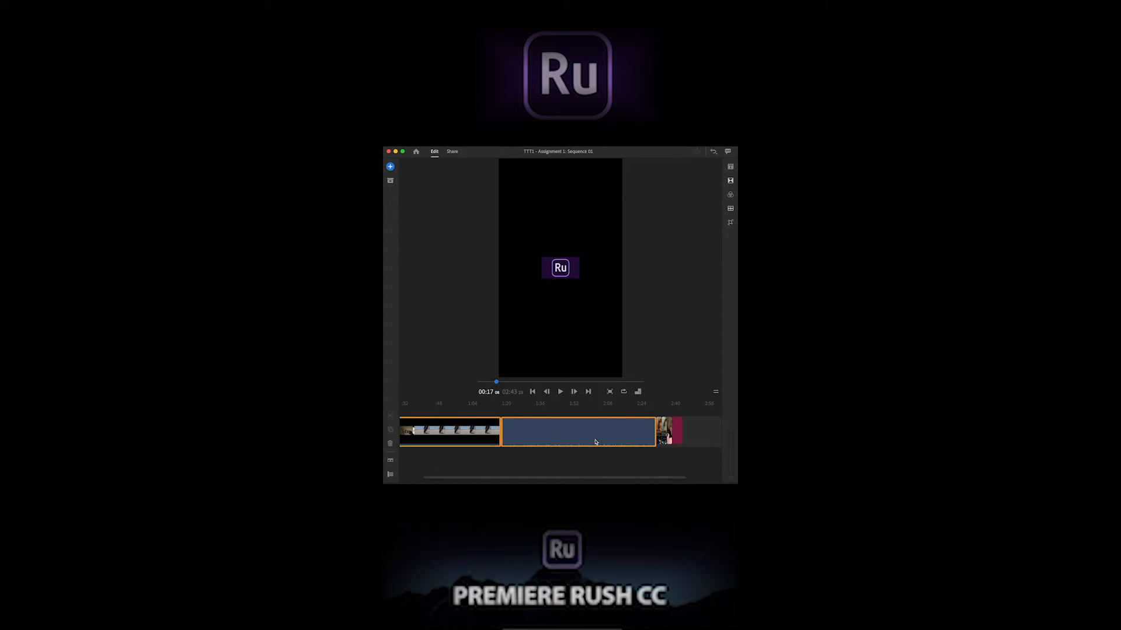
scroll(595, 441, left, 3)
scroll(596, 442, right, 2)
scroll(595, 441, left, 1)
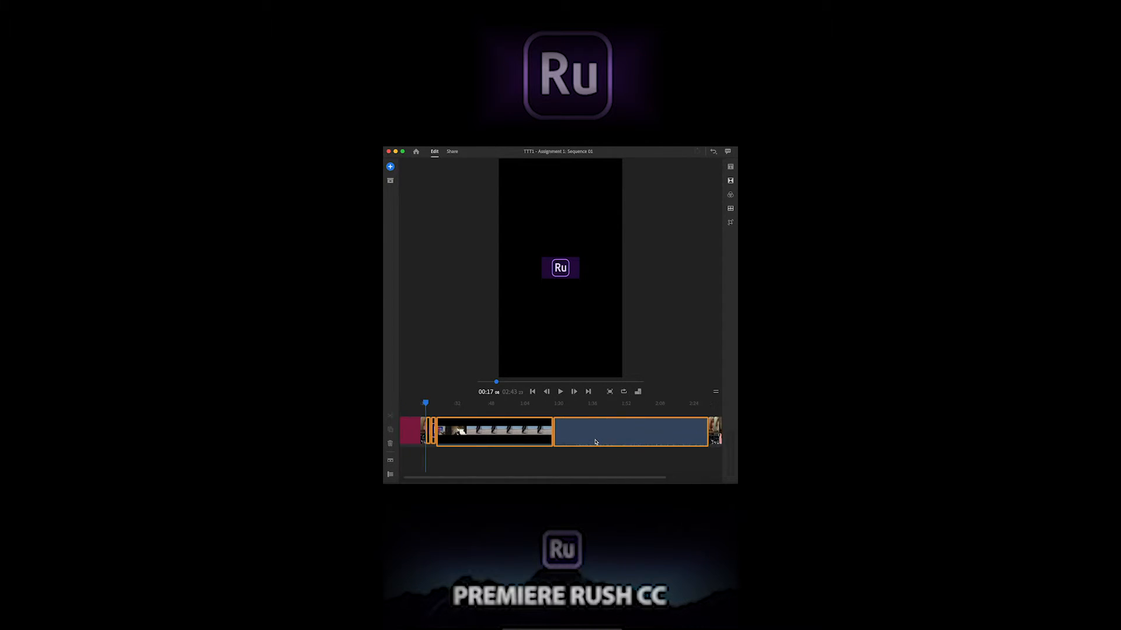
scroll(595, 442, left, 1)
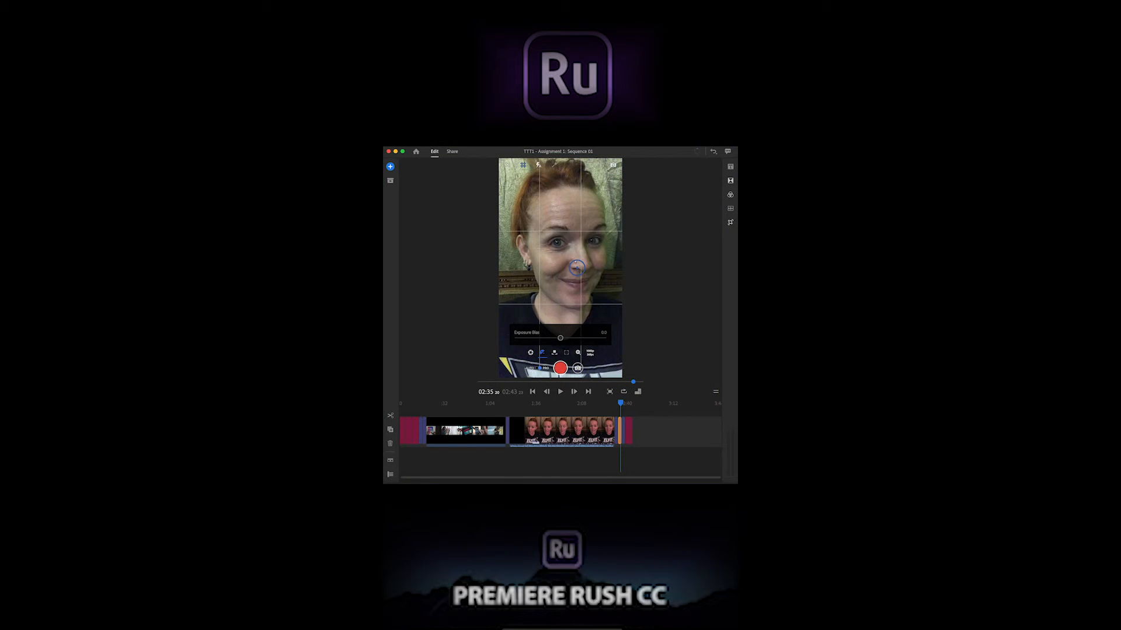
scroll(502, 433, left, 1)
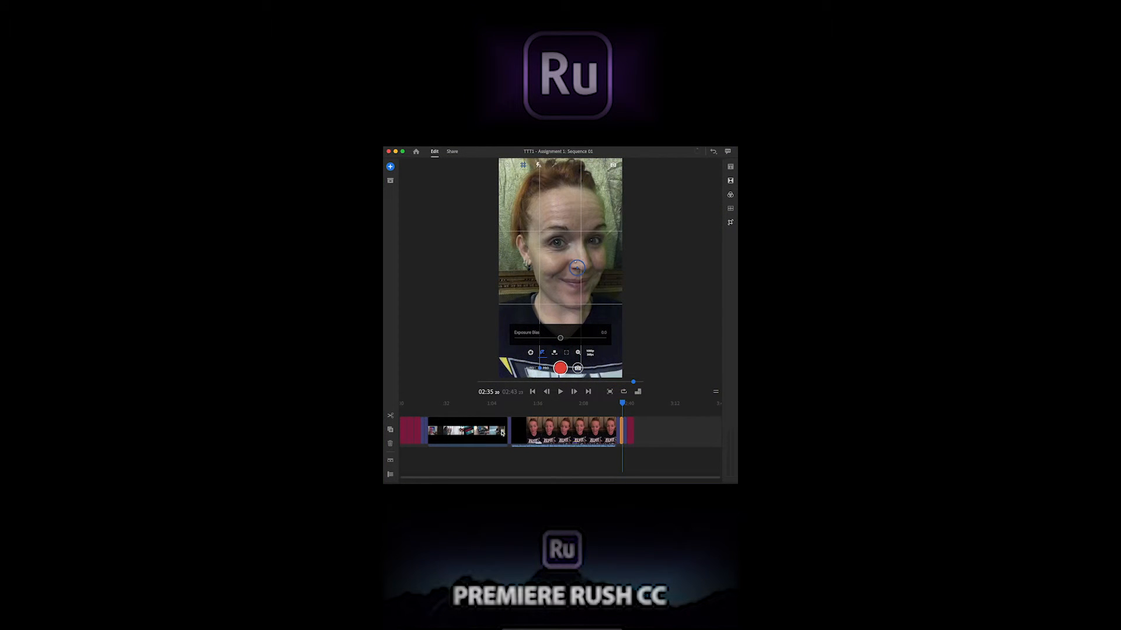
Move the RUSH TTT1 Intro clip ahead of the Adobe Rush Promo clip on the timeline
click(535, 432)
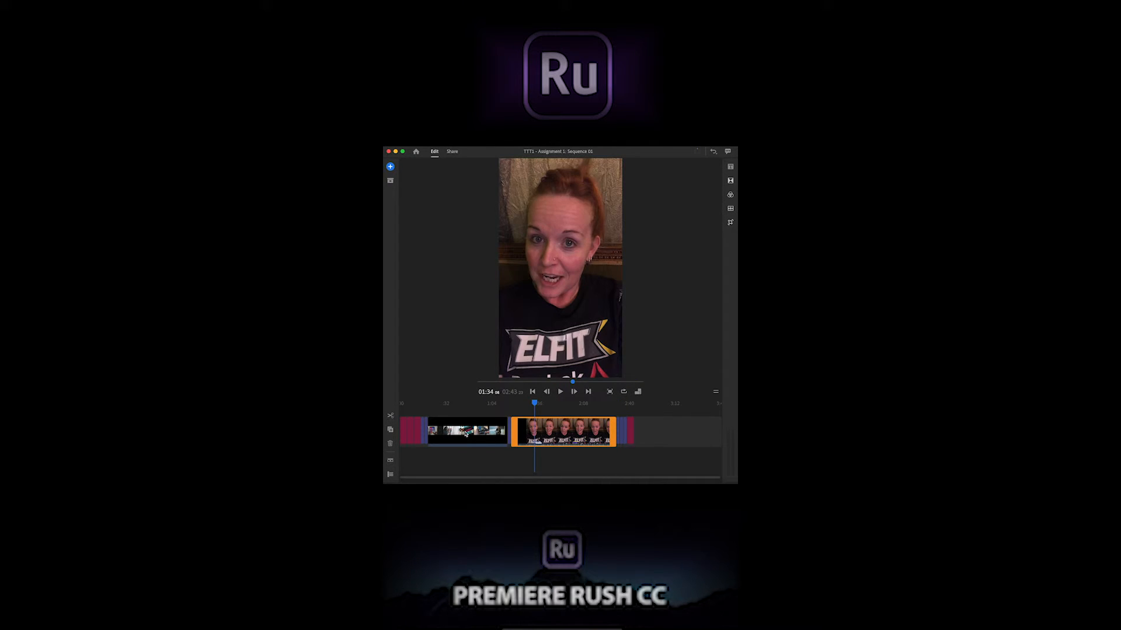
click(465, 433)
click(523, 421)
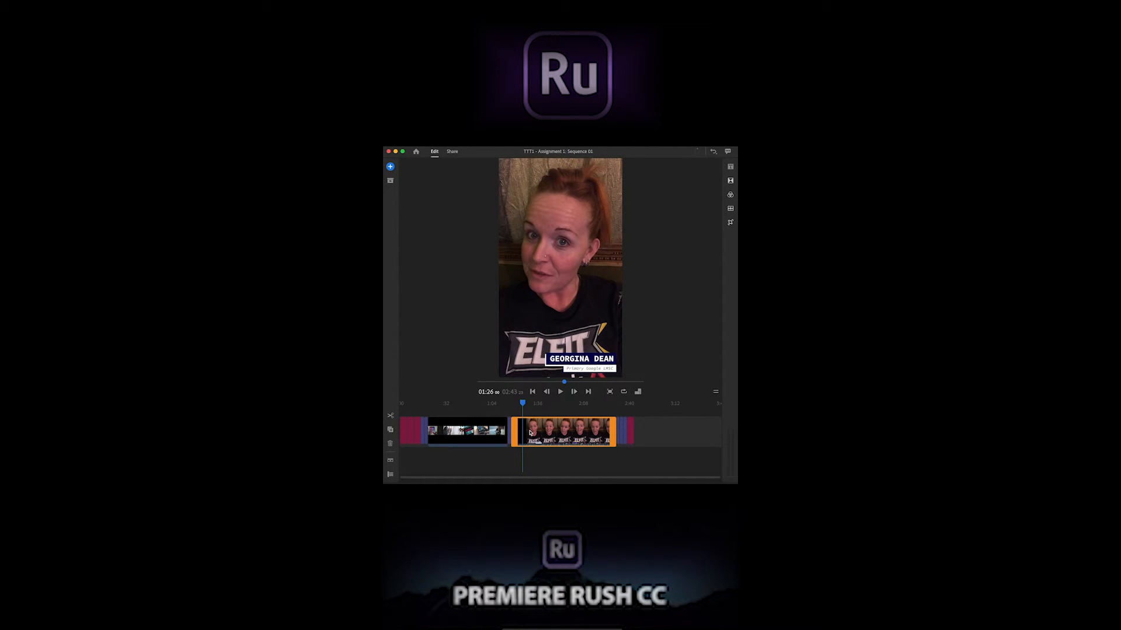
drag(529, 433, 466, 430)
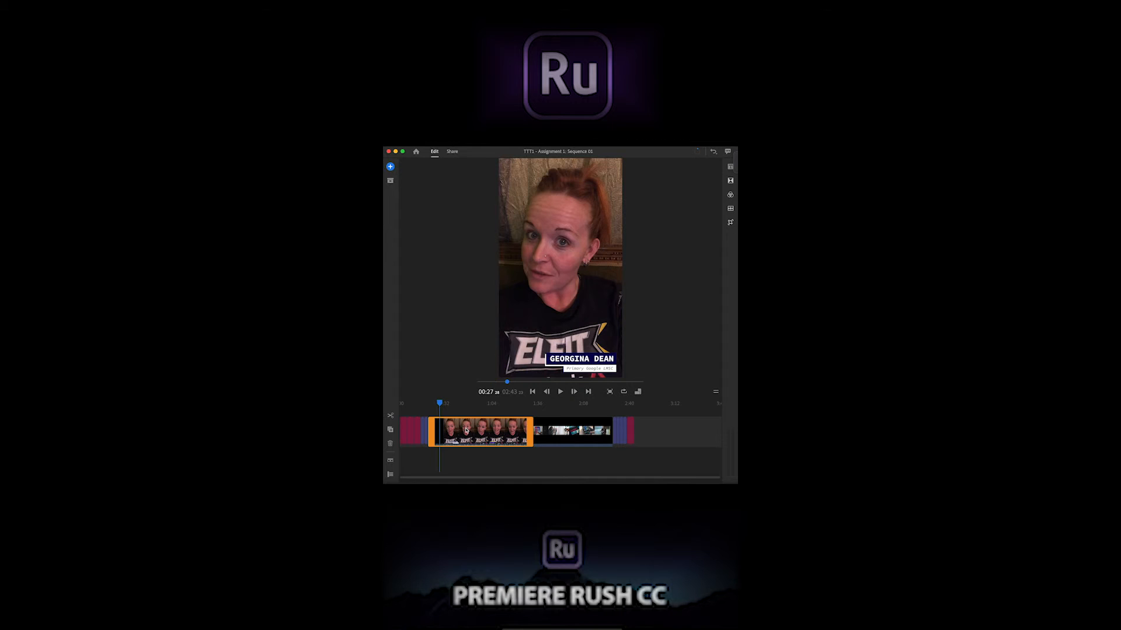
Move the two still images in front of the RUSH TTT1 Intro clip to directly after the promo clip, and select the promo clip
click(421, 430)
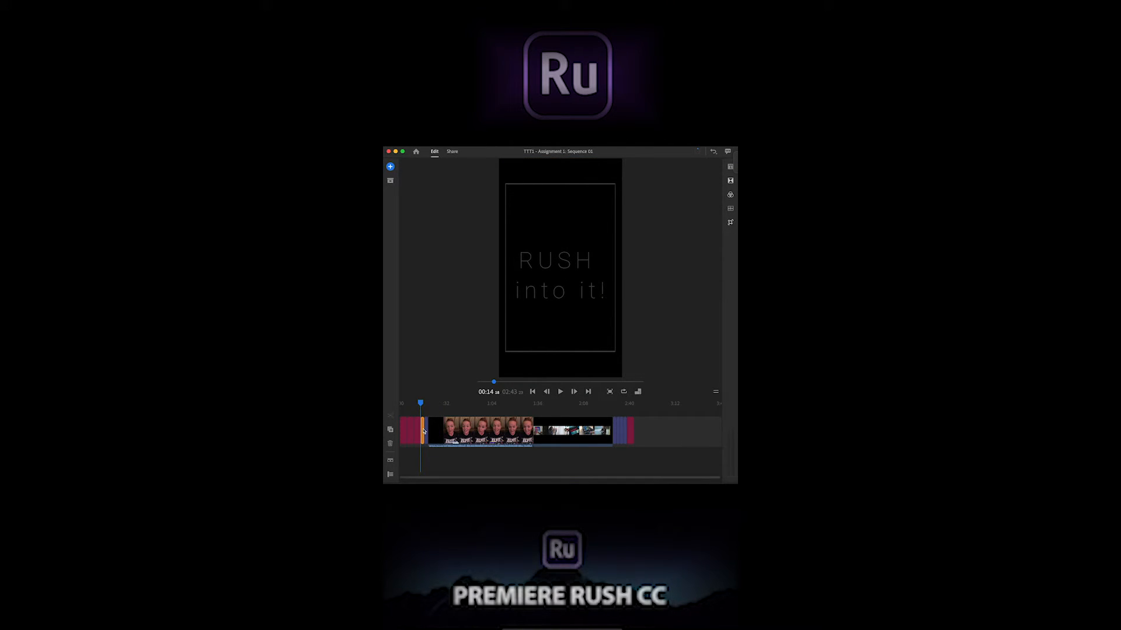
shift+click(427, 431)
drag(428, 431, 426, 416)
mouse_move(459, 421)
mouse_down()
mouse_move(569, 412)
mouse_move(611, 430)
mouse_up()
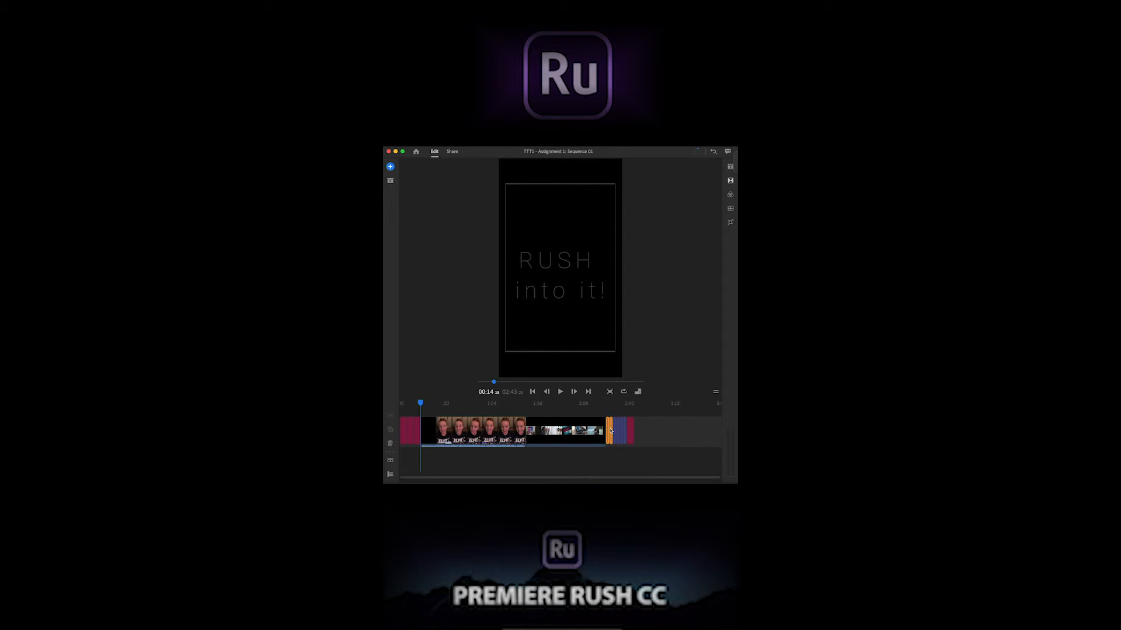
click(597, 458)
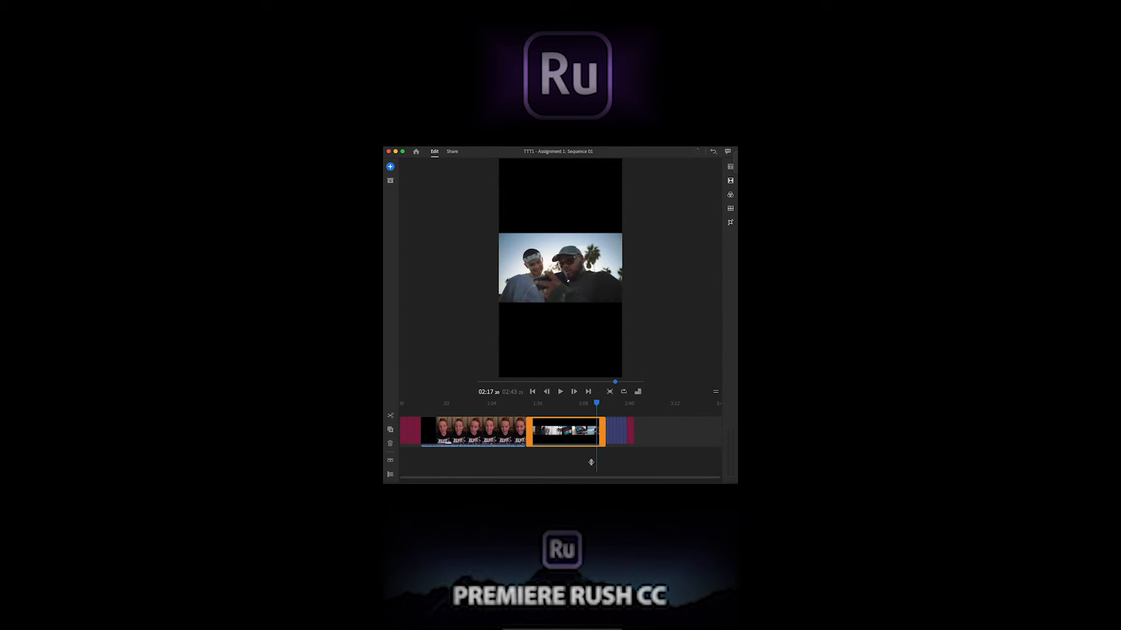